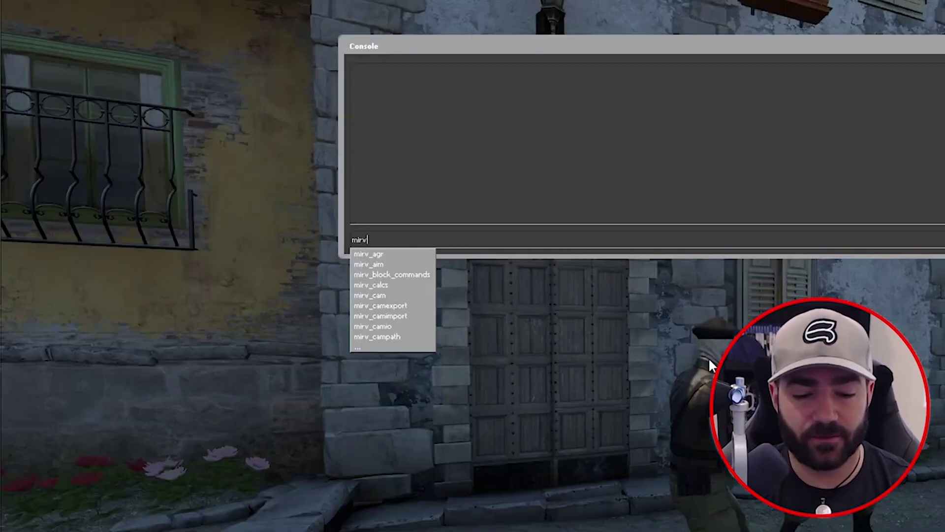
type("_input ")
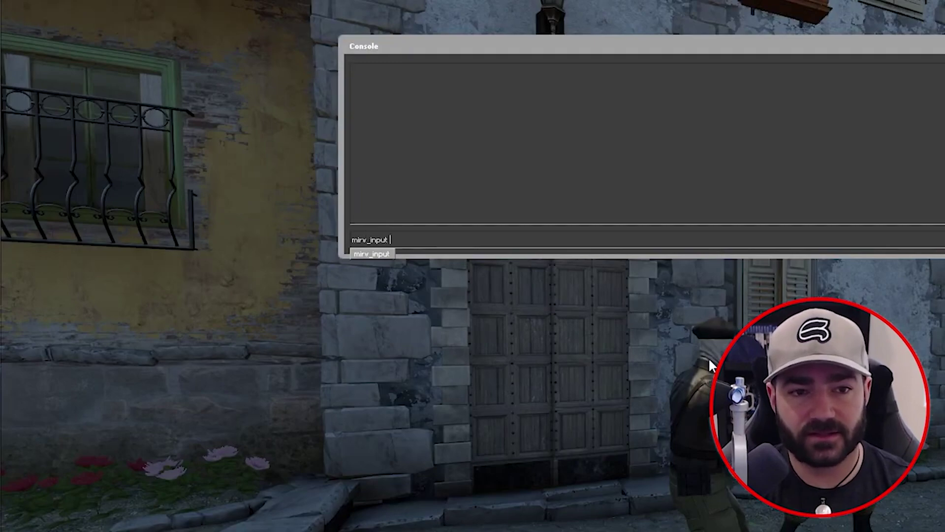
type("camera")
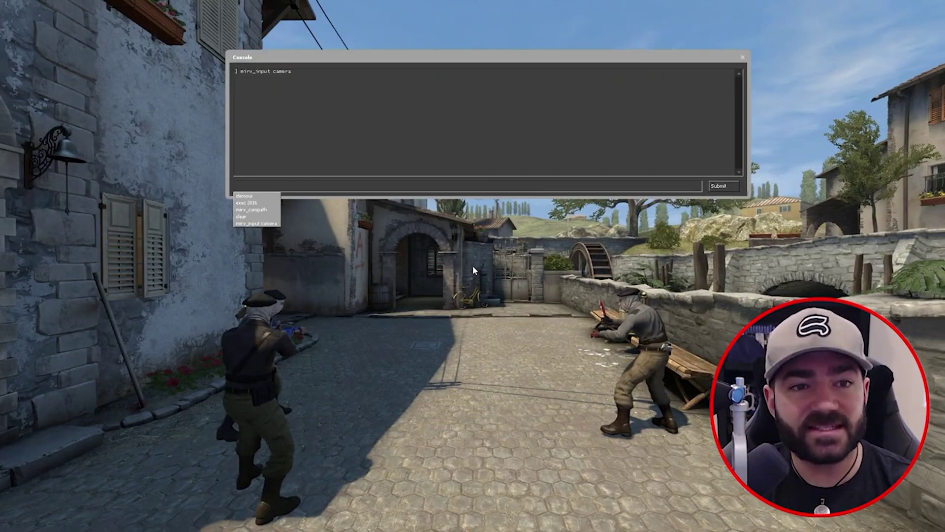
type("mirv")
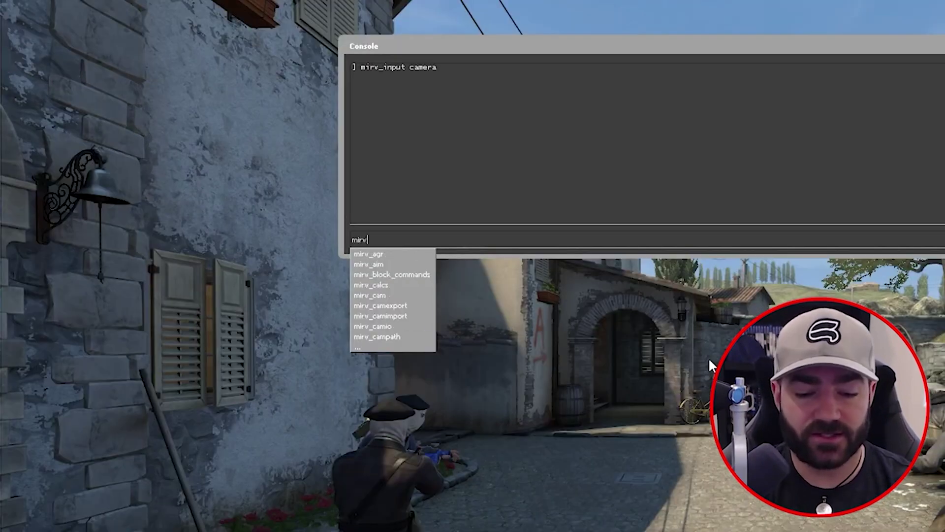
type("_campath d")
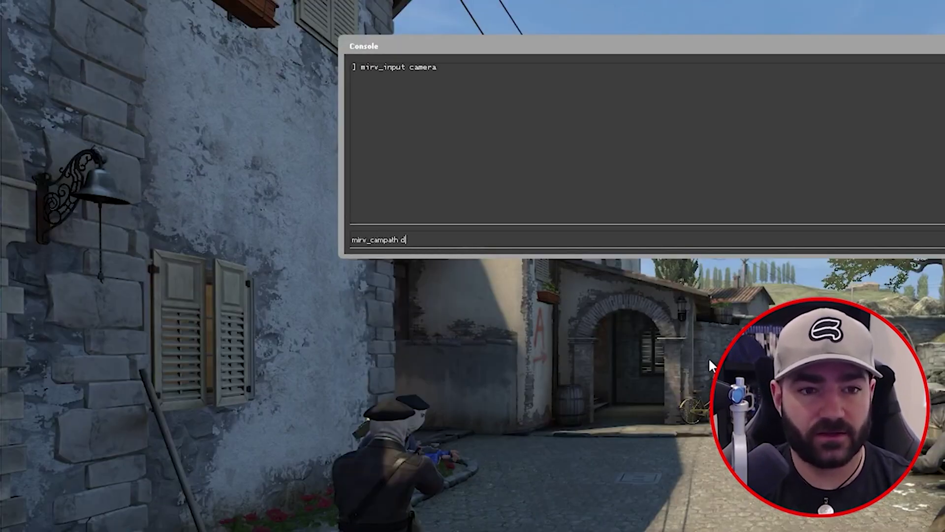
type("raw enabl")
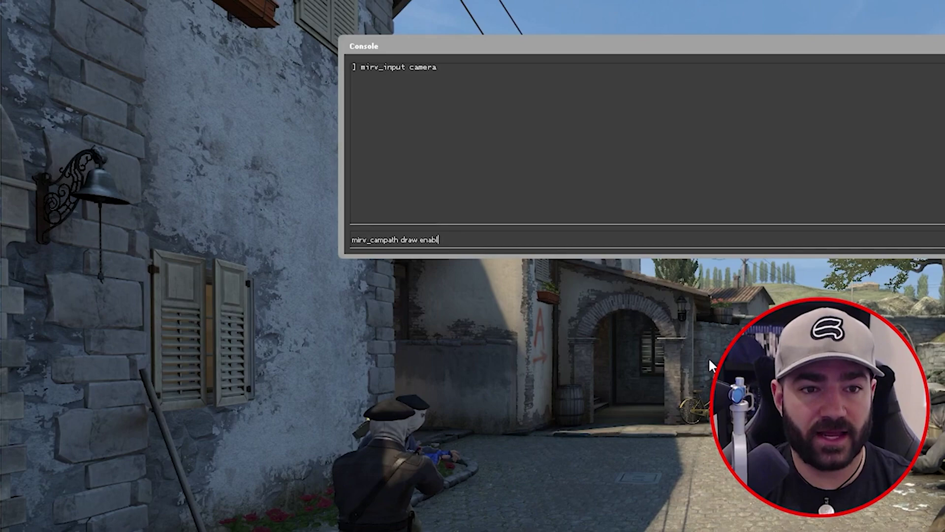
type("ed 1")
Step: Enable in-world camera path drawing with 'mirv_campath draw enabled 1' after 'mirv_input camera'
key("Return")
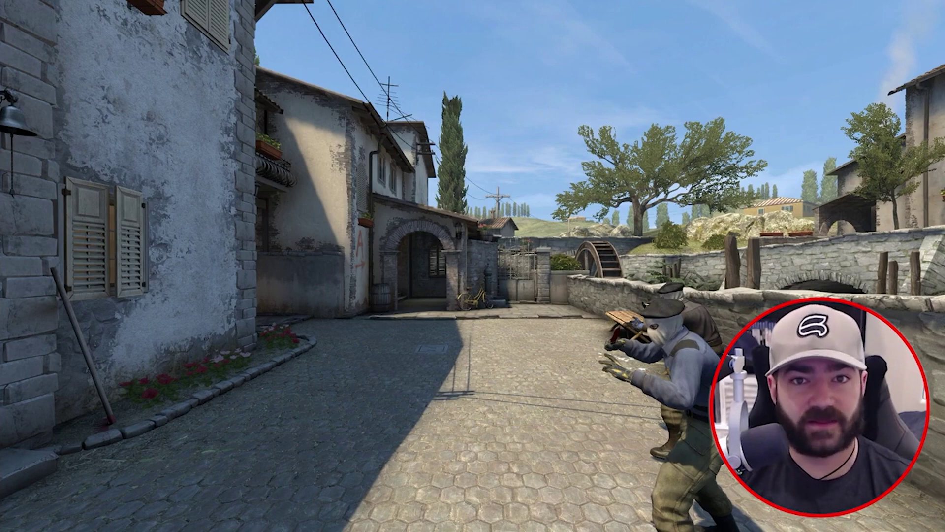
Step: Try wide fields of view of 120 and then 150 with mirv_input fov
key("grave")
type("mirv_i")
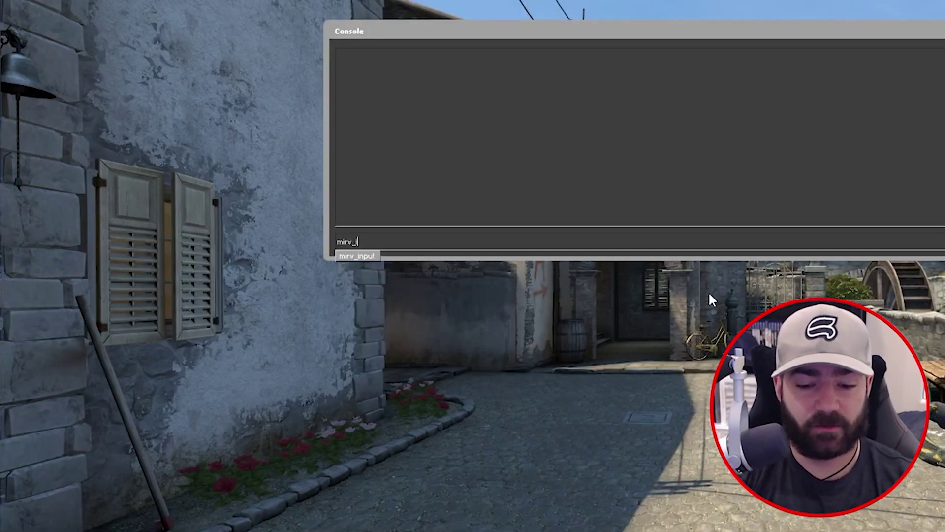
type("nput fov")
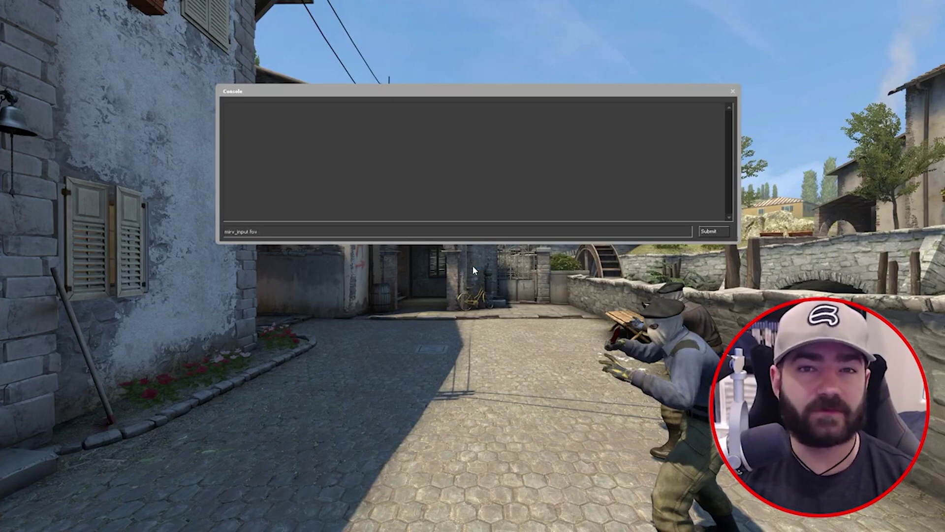
type(" 120")
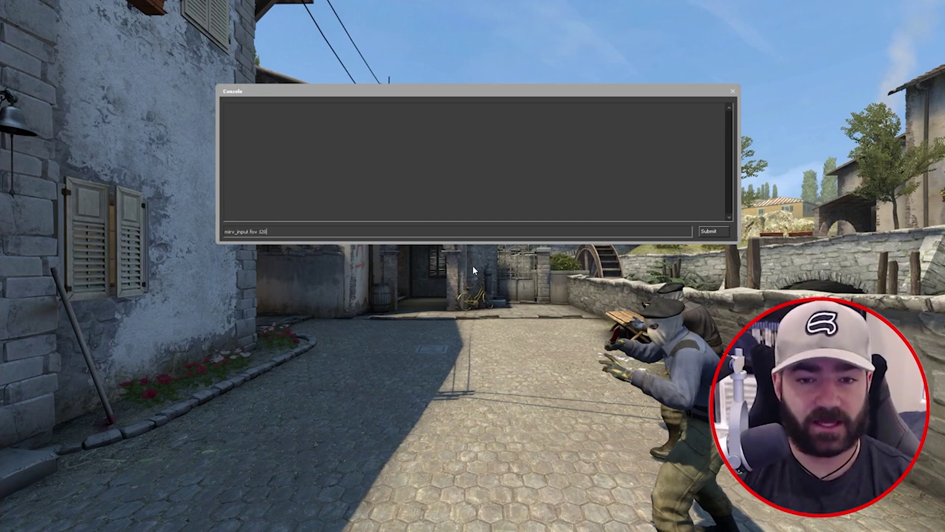
key("Return")
key("grave")
key("grave")
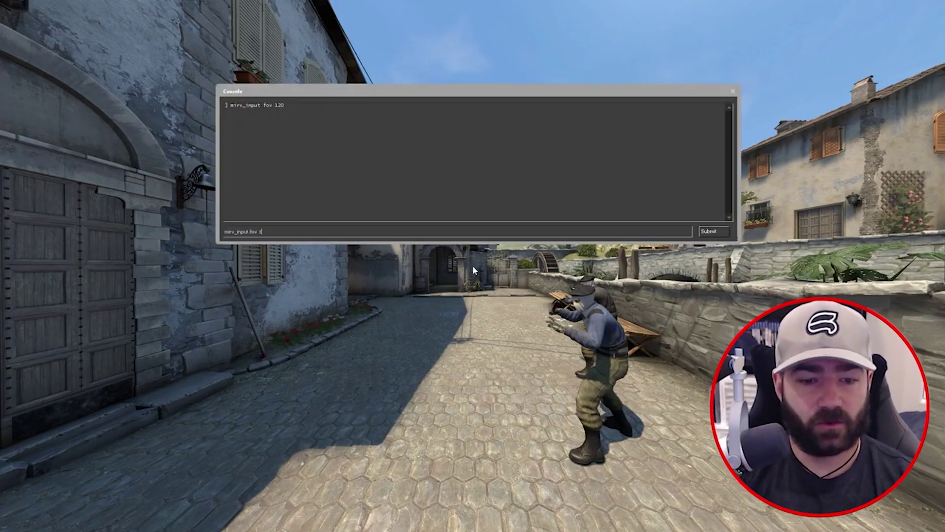
type("50")
key("Return")
key("grave")
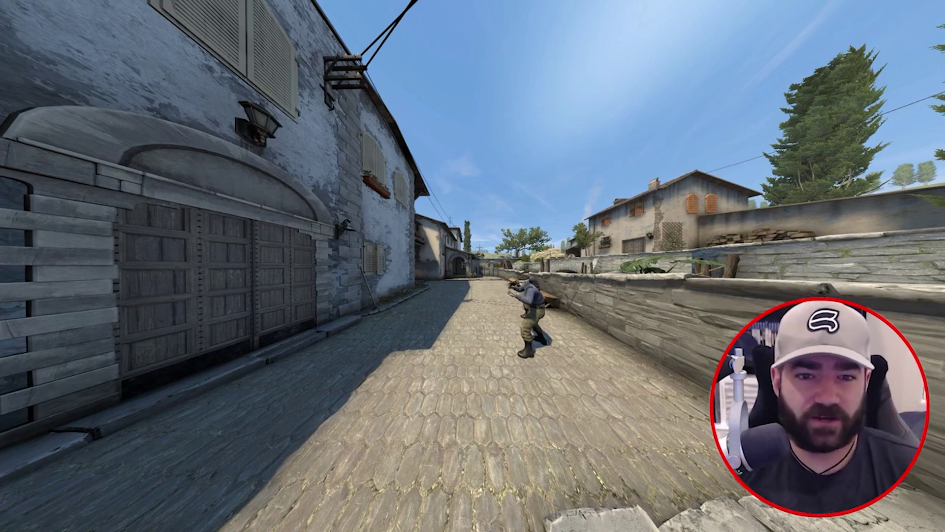
Step: Step the field of view through 90, 50, 20 and 60, ending at 90
key("grave")
type("0")
key("Return")
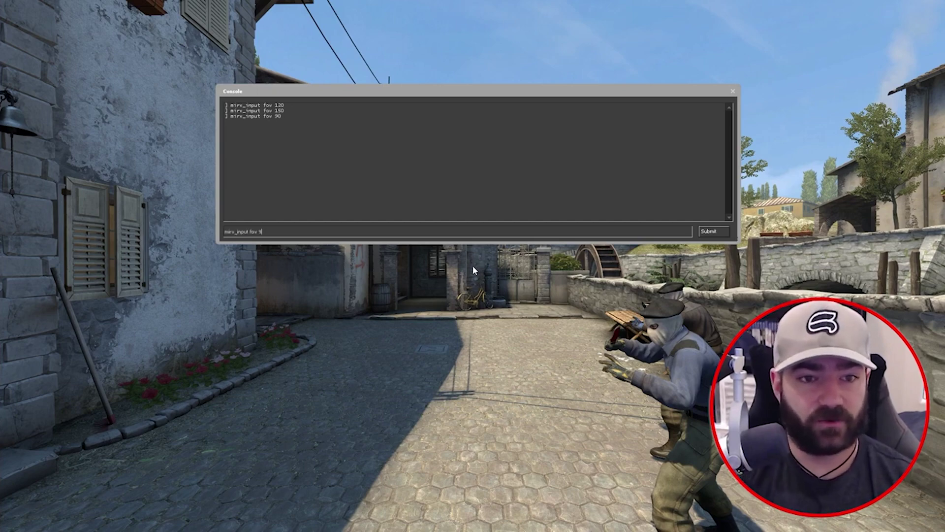
type("50")
key("Return")
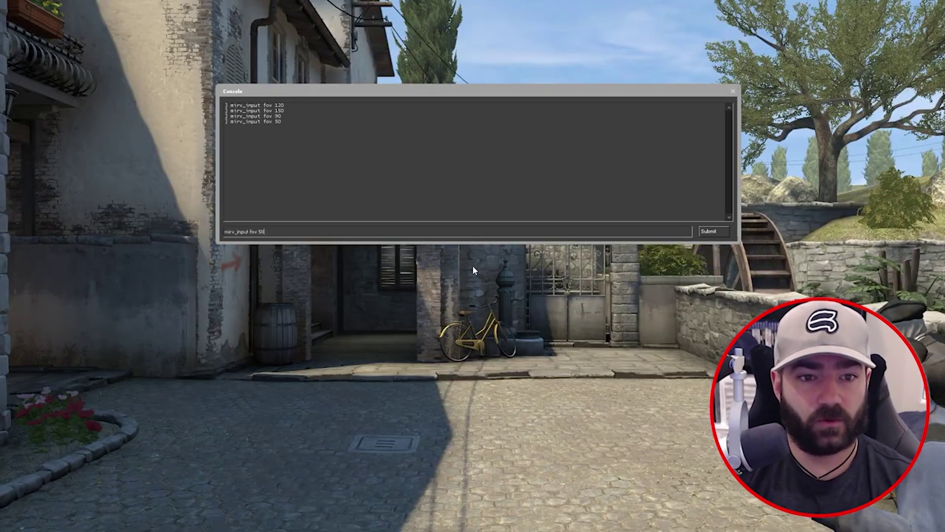
type("20")
key("Return")
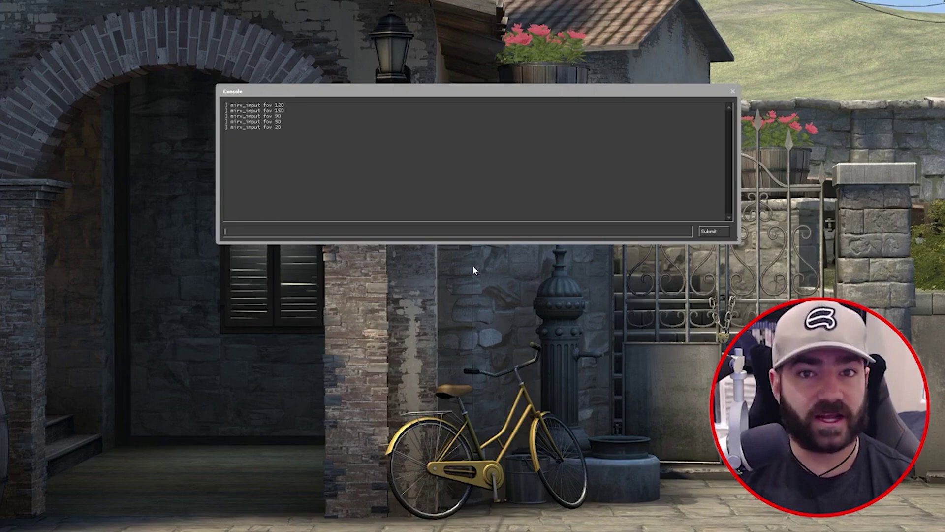
type("60")
key("Return")
type("90")
key("Return")
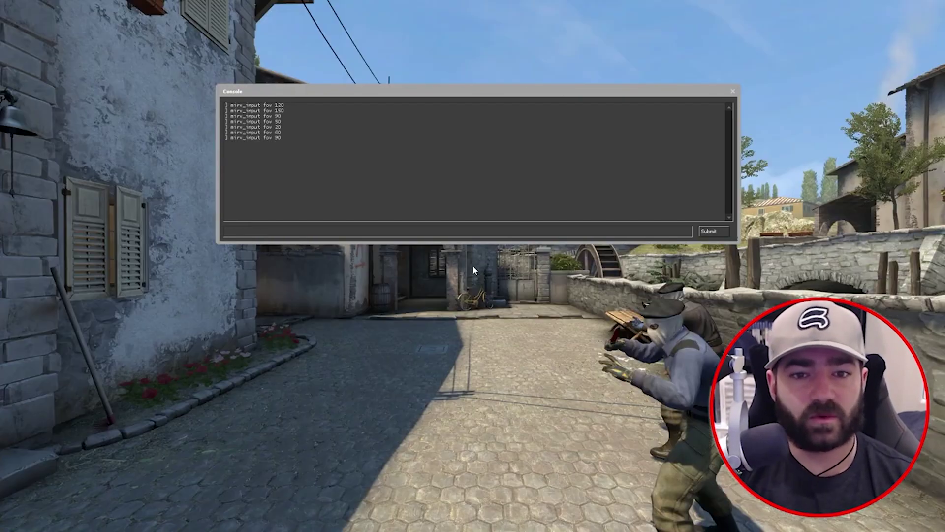
type("mir")
type("v_")
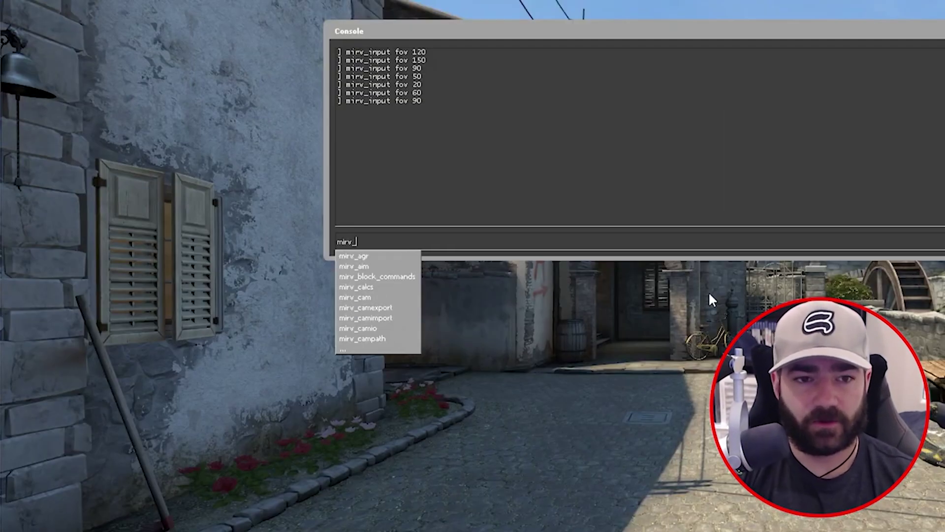
type("campath add")
Step: Add a keyframe at the current view, then another at field of view 60
key("Return")
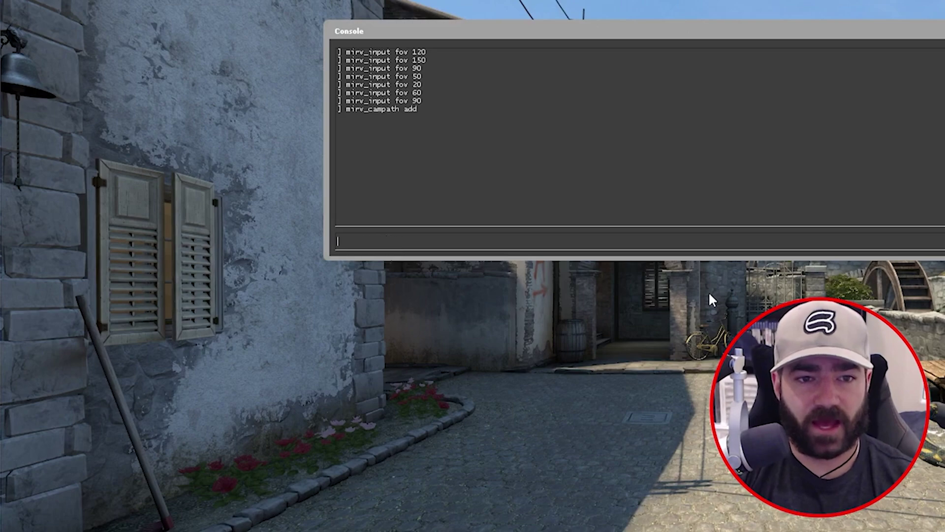
key("Escape")
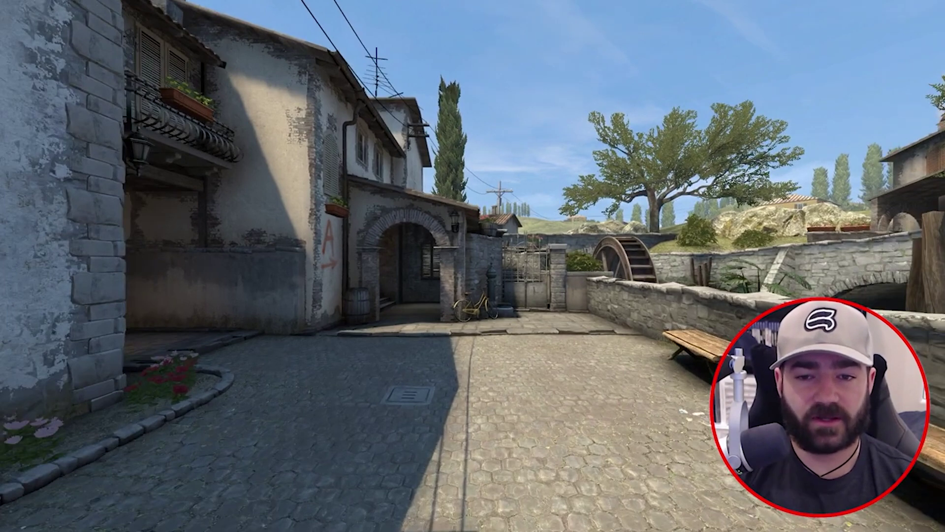
key("grave")
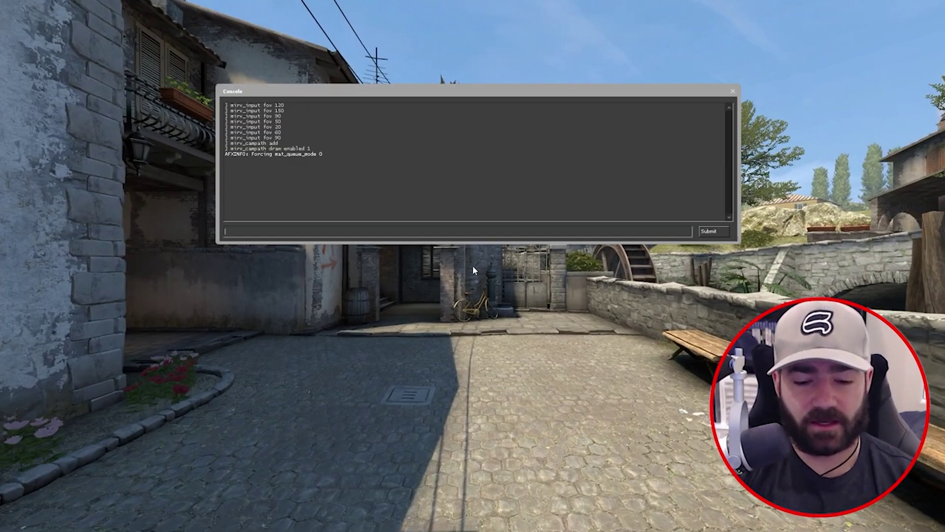
type("mirv_")
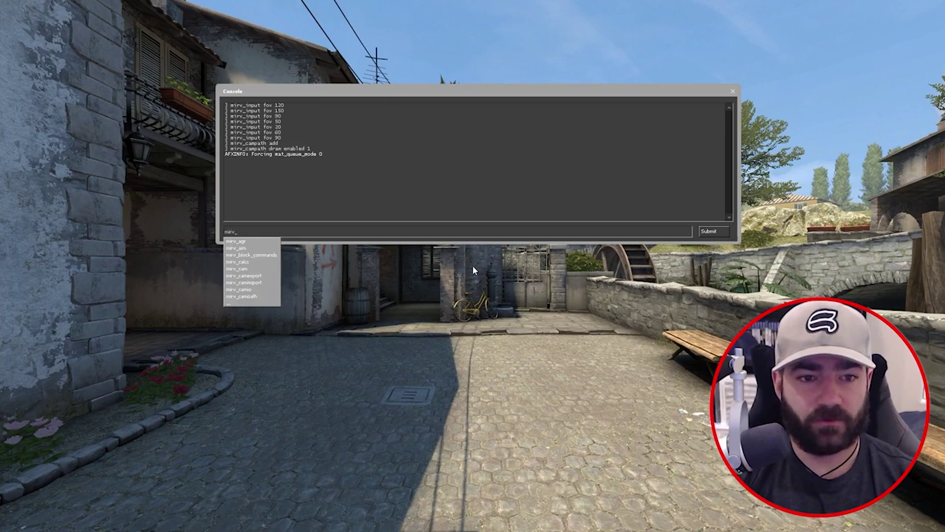
type("input fov")
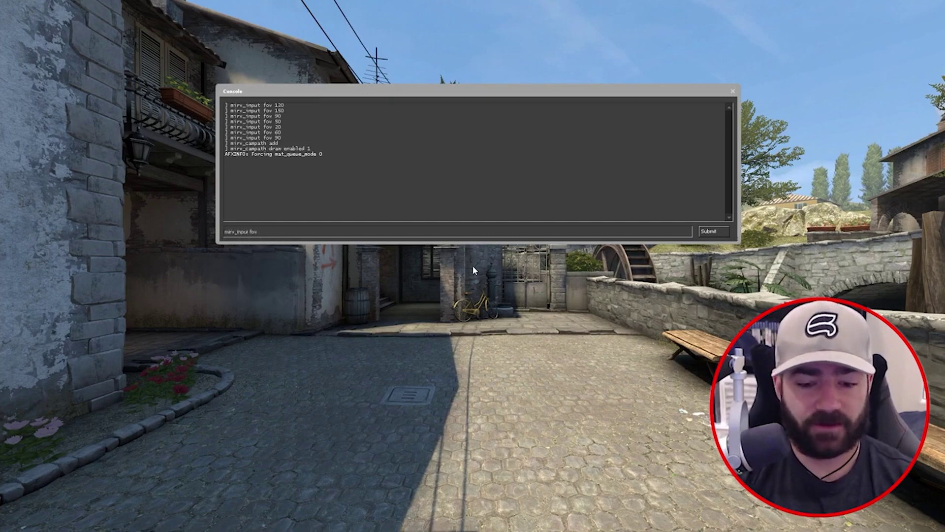
type(" 50")
key("Return")
key("grave")
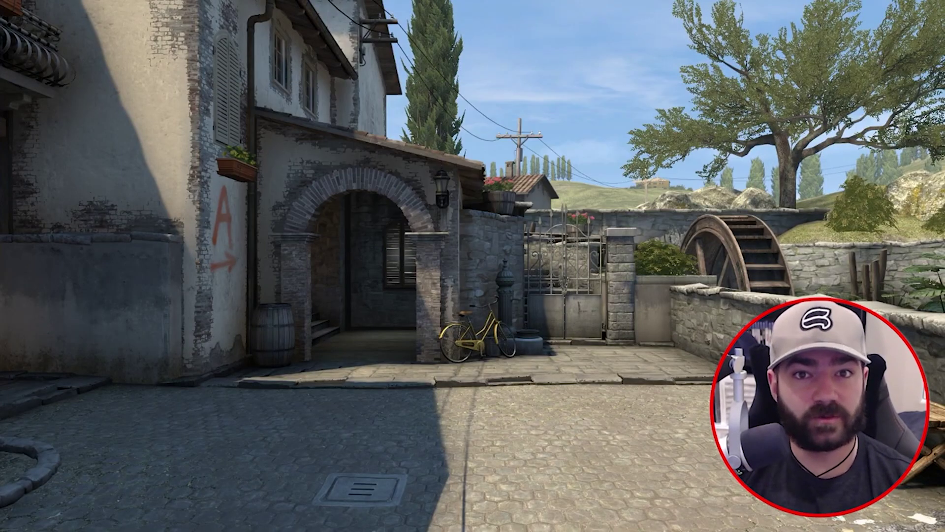
key("grave")
type("mirv_cam")
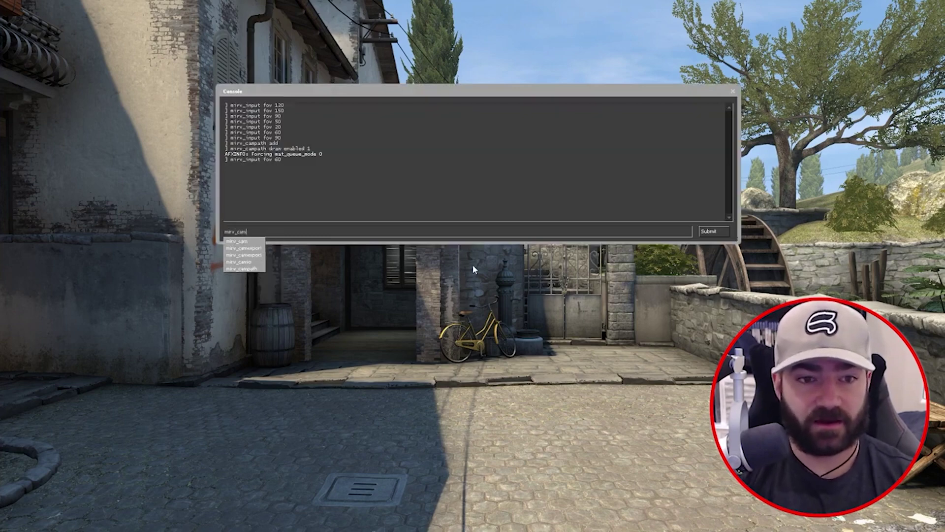
type("path add")
key("Return")
key("grave")
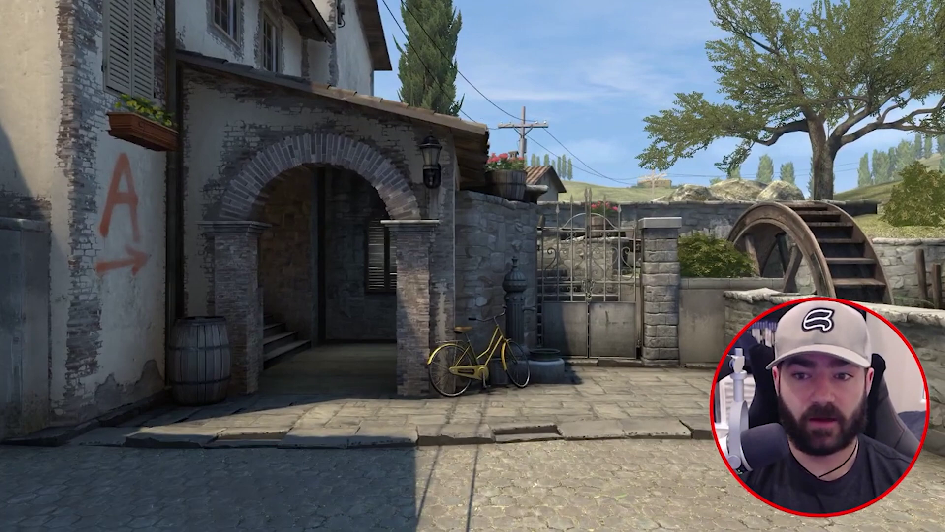
Step: Add a keyframe zoomed in to field of view 30
key("grave")
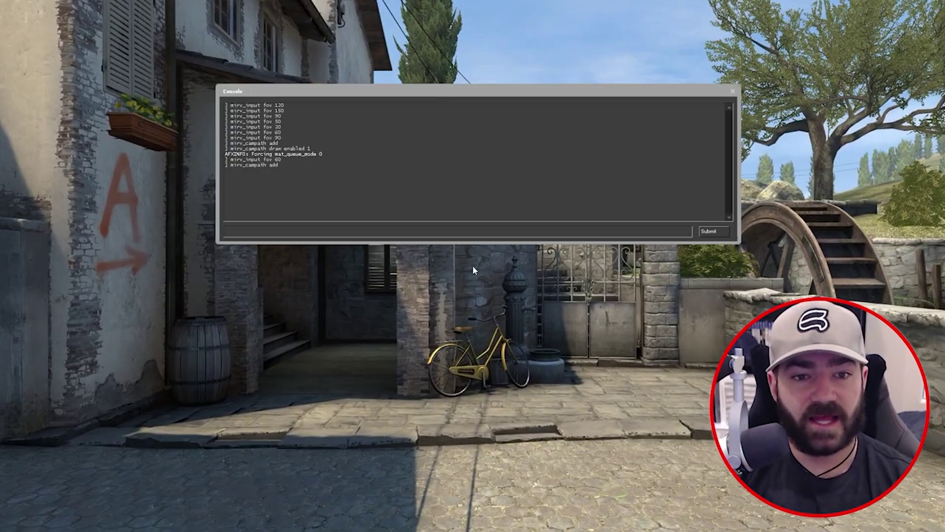
type("mirv_input fov 6")
key("BackSpace")
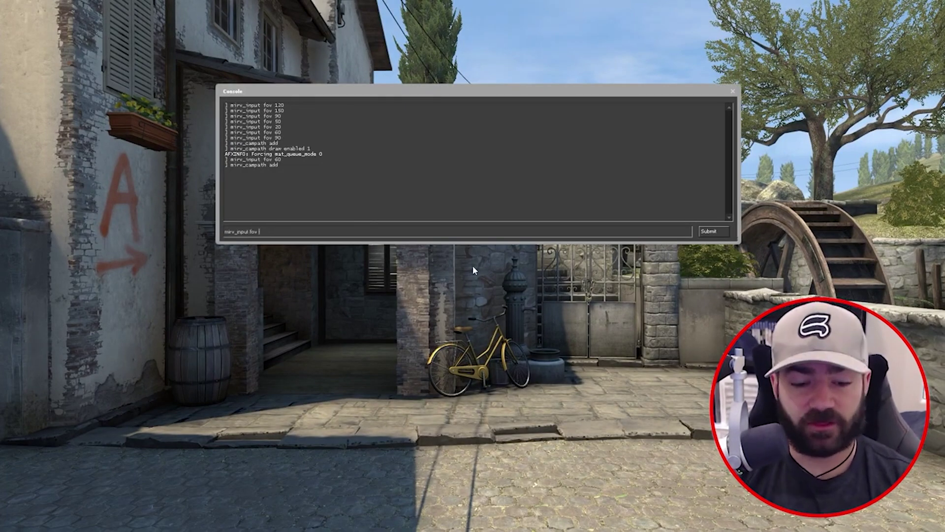
type("30")
key("Return")
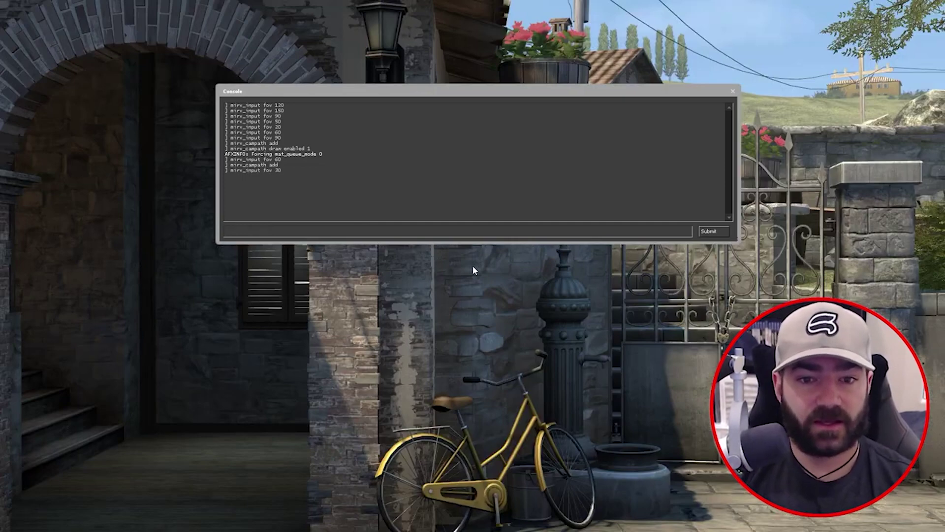
key("Return")
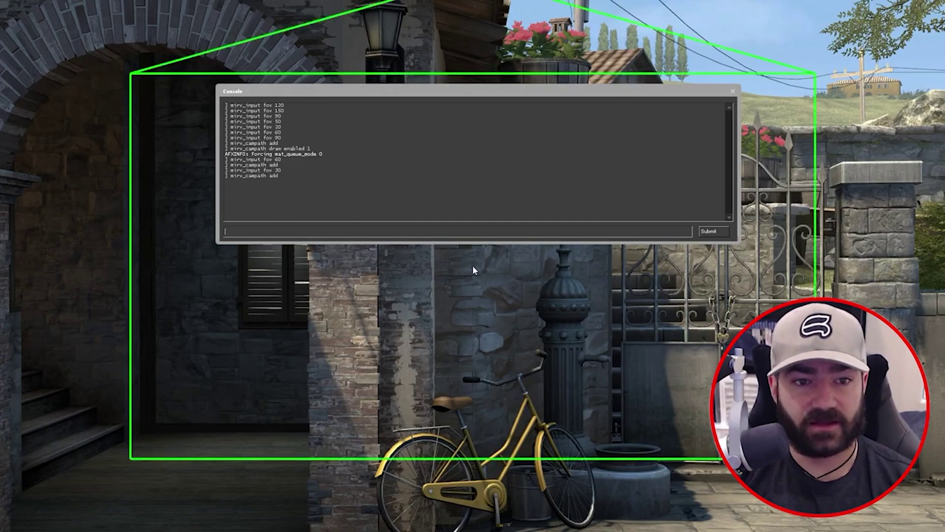
key("grave")
Step: Move closer to the wall and add a final keyframe at field of view 90
key("w")
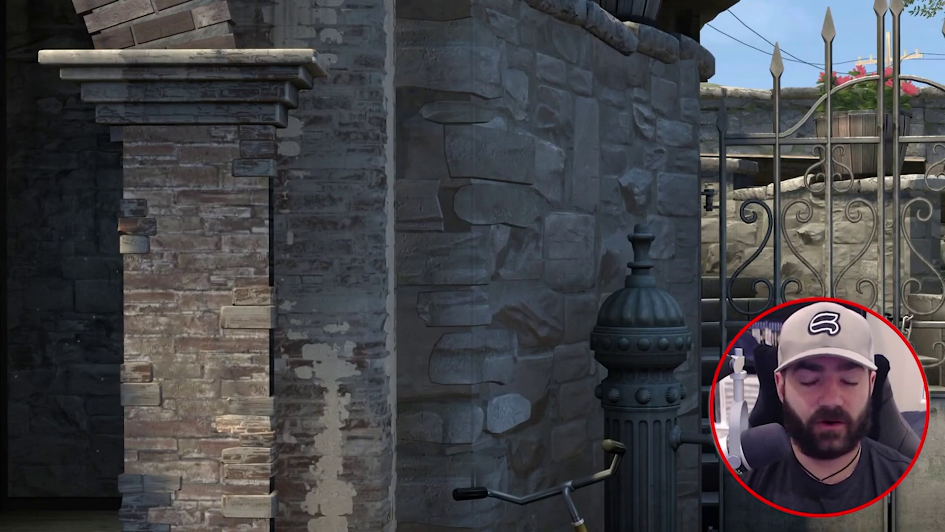
key("w")
key("grave")
key("Up")
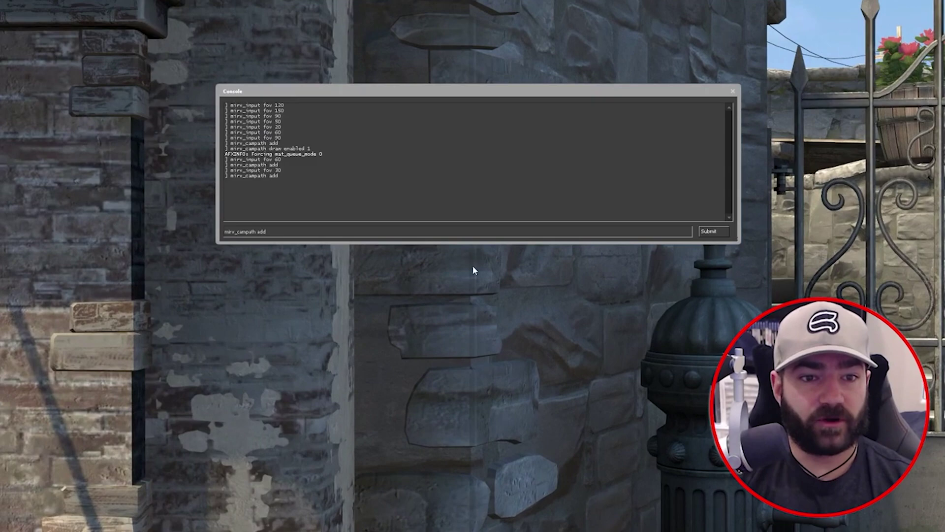
type("30")
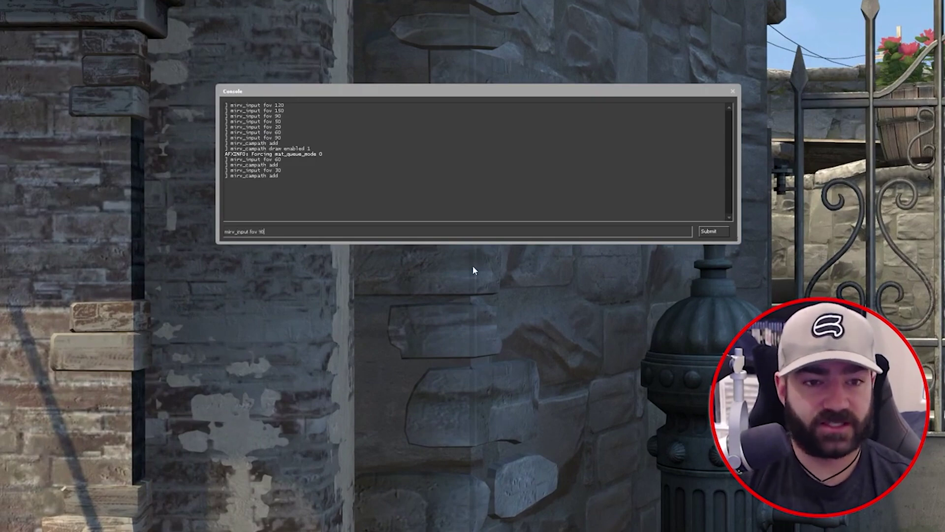
key("Return")
key("Return")
key("grave")
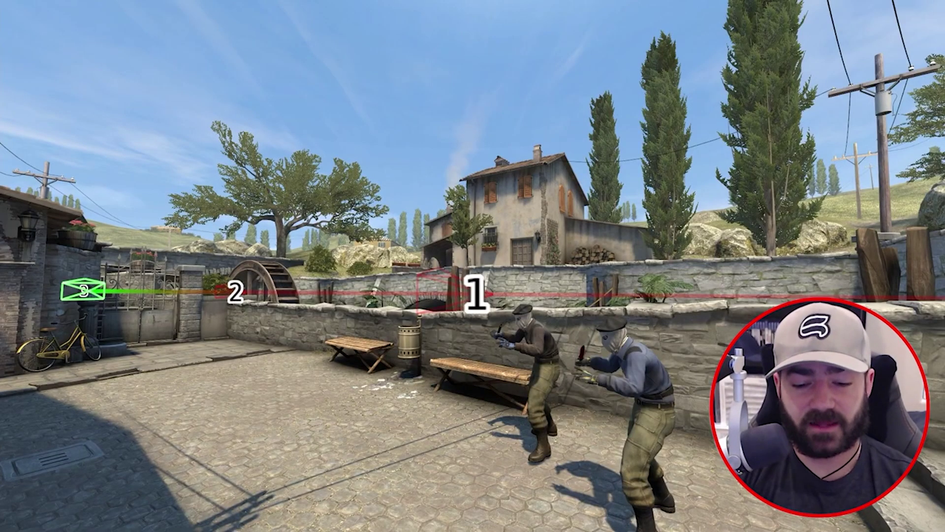
Step: Print the keyframes, jump to tick 1927, and turn on camera path playback
key("grave")
type("mirv")
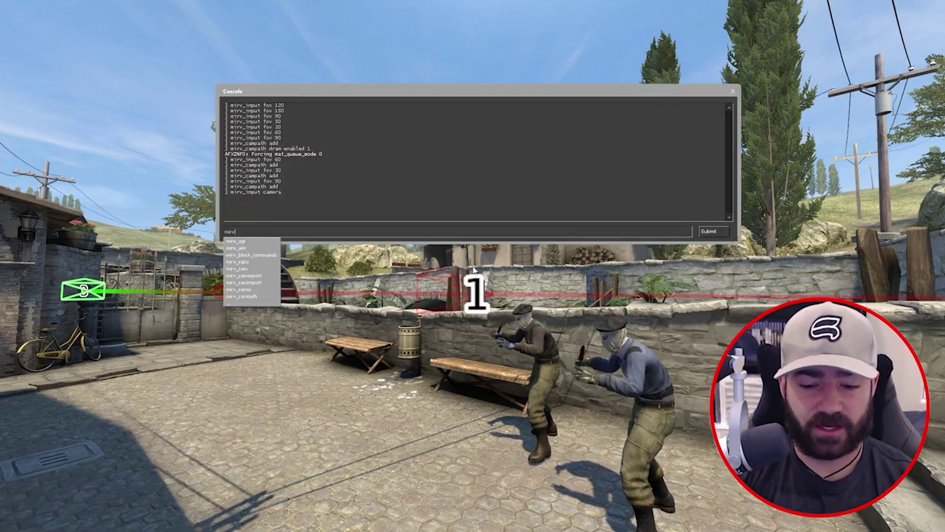
type("_campath print")
key("Return")
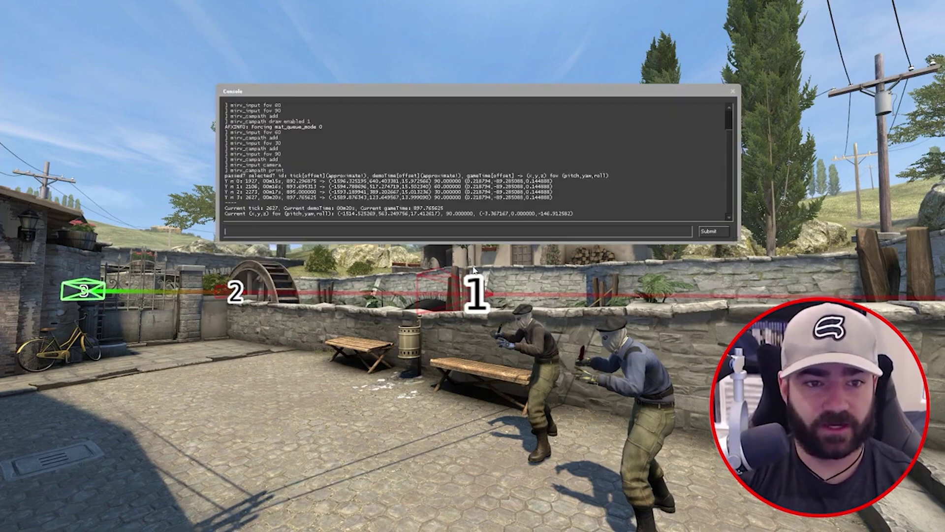
type("demo_gototick")
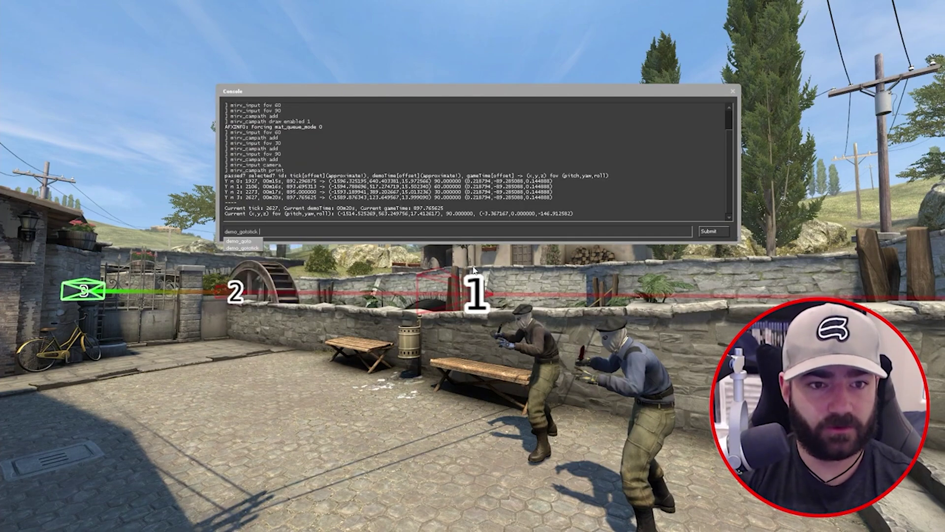
type(" 1927")
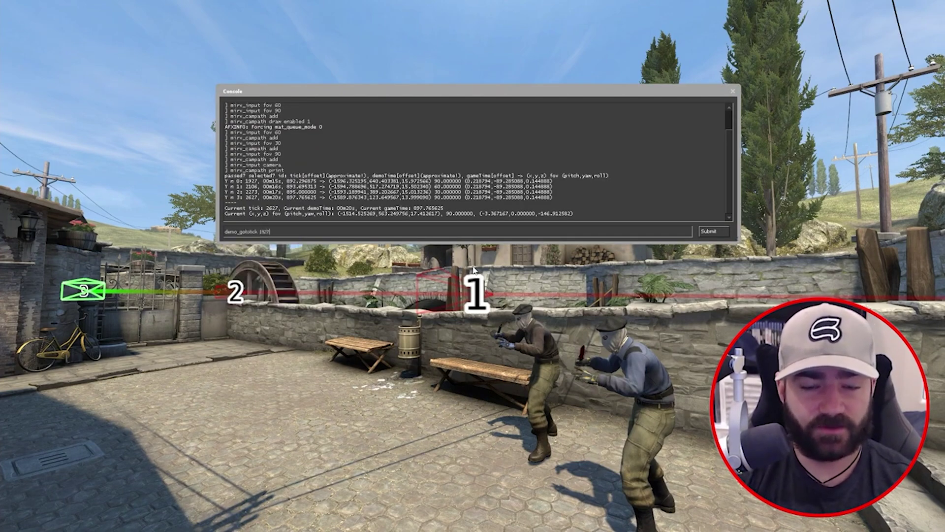
key("Return")
type("mirv_")
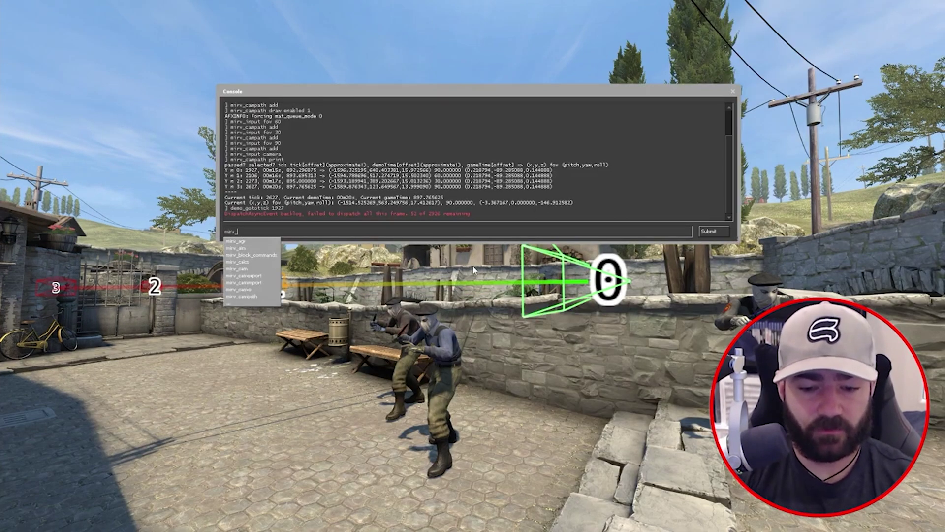
type("campath enable")
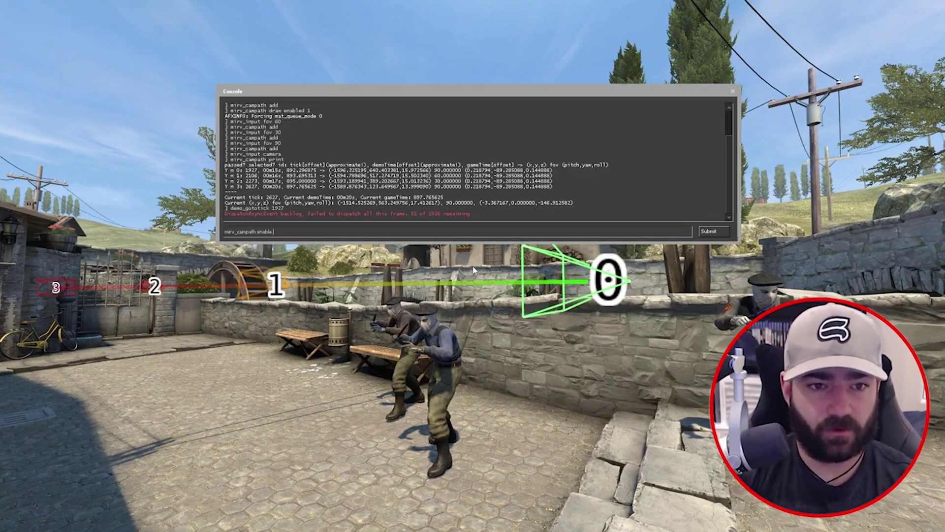
type("1")
key("Return")
key("Escape")
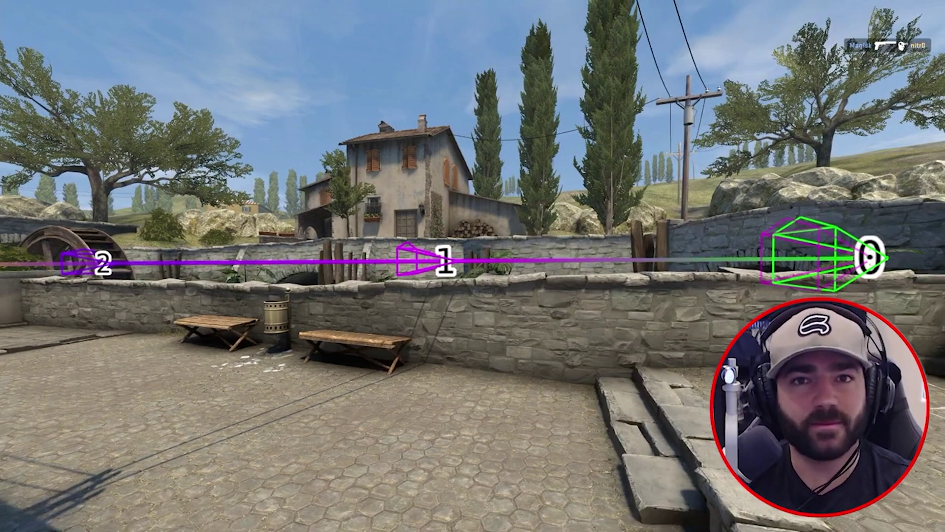
Step: Enter 'mirv_fov default' to restore the default field of view
key("grave")
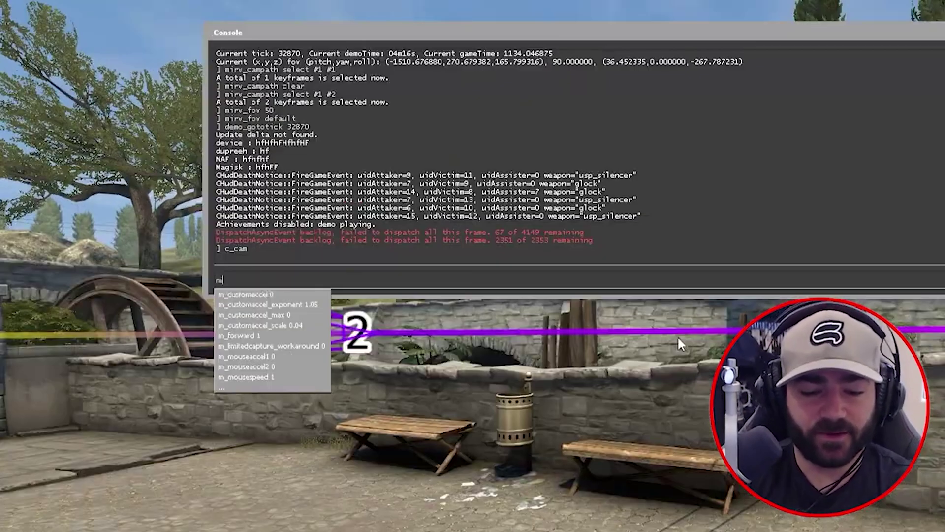
type("mirv_fo")
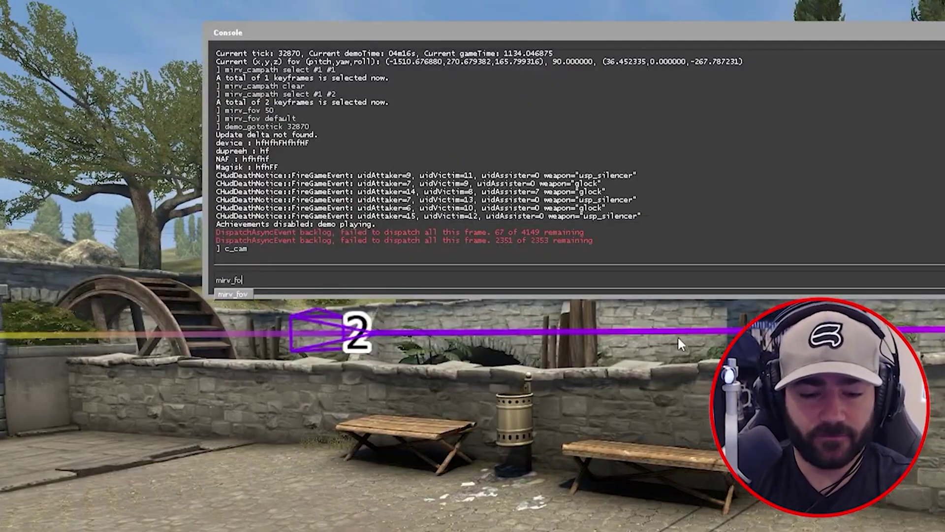
type("v default")
key("Return")
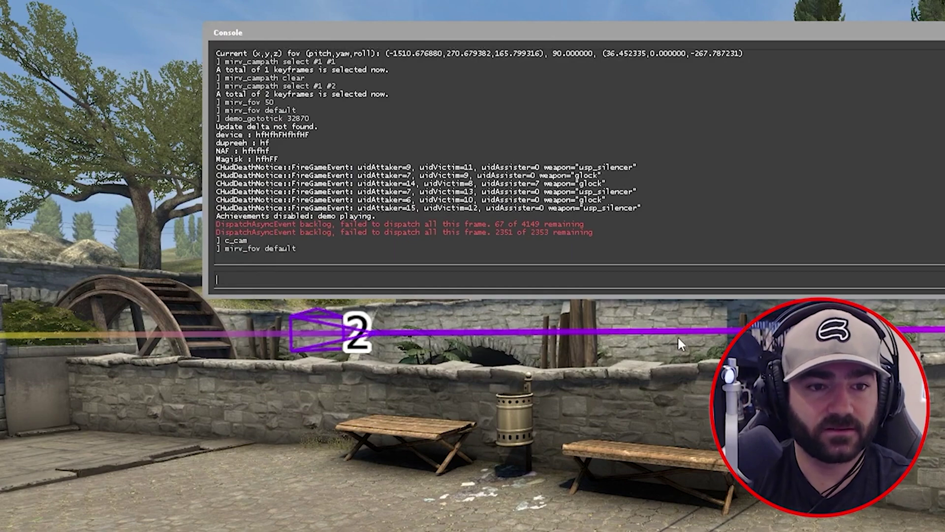